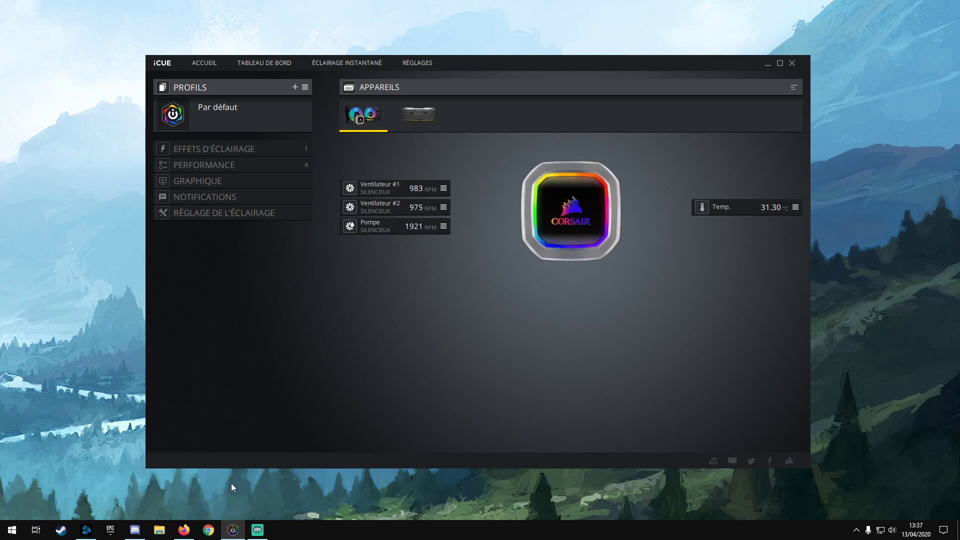
View the Corsair iCUE download page in Firefox and return to the iCUE home screen
{"action": "left_click", "coordinate": [183, 531]}
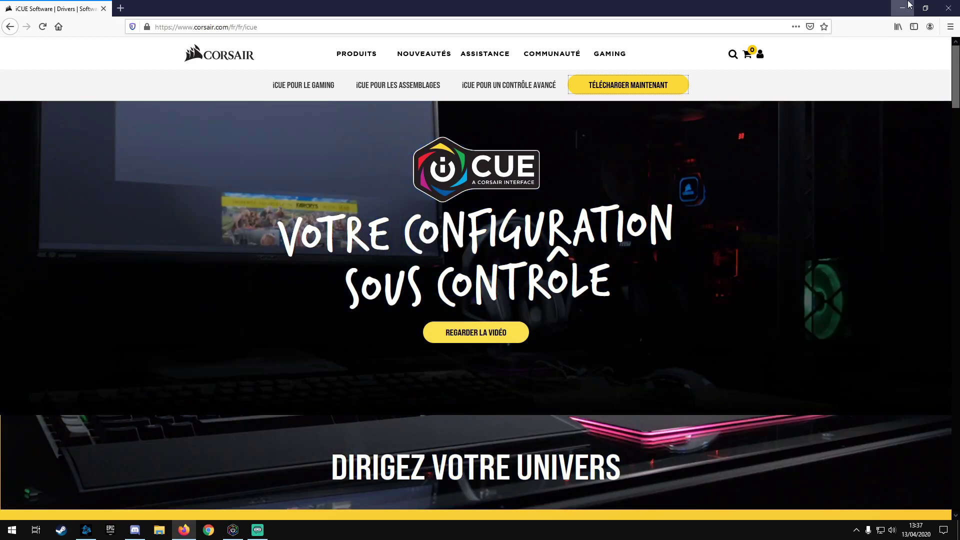
{"action": "left_click", "coordinate": [912, 6]}
{"action": "left_click", "coordinate": [204, 63]}
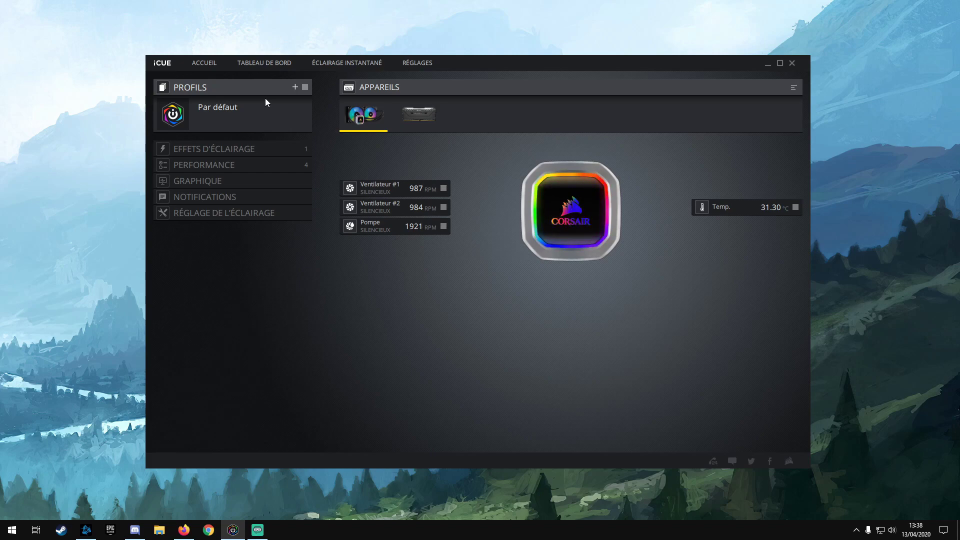
Examine the cooler's lighting effects, performance presets and fan speed graph, including the graph's available time ranges
{"action": "left_click", "coordinate": [232, 147]}
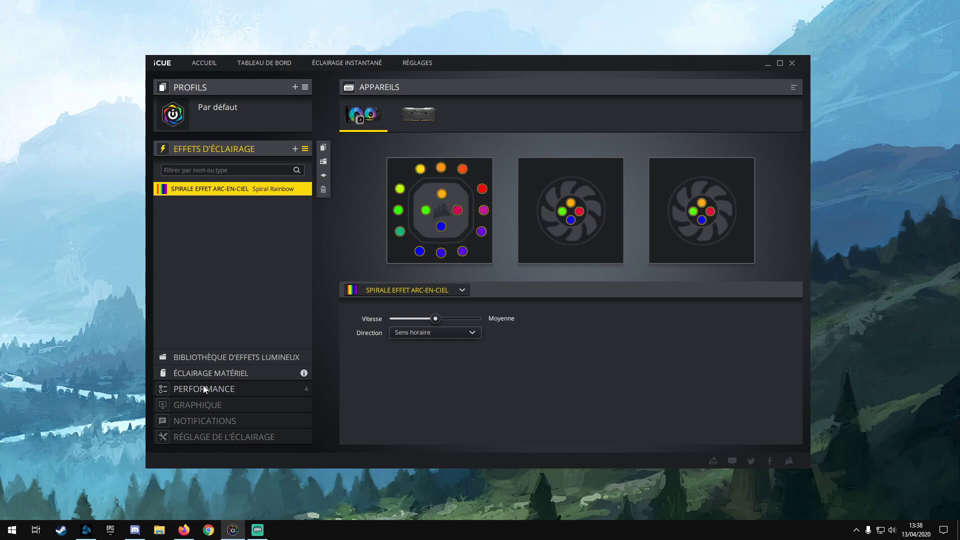
{"action": "left_click", "coordinate": [163, 389]}
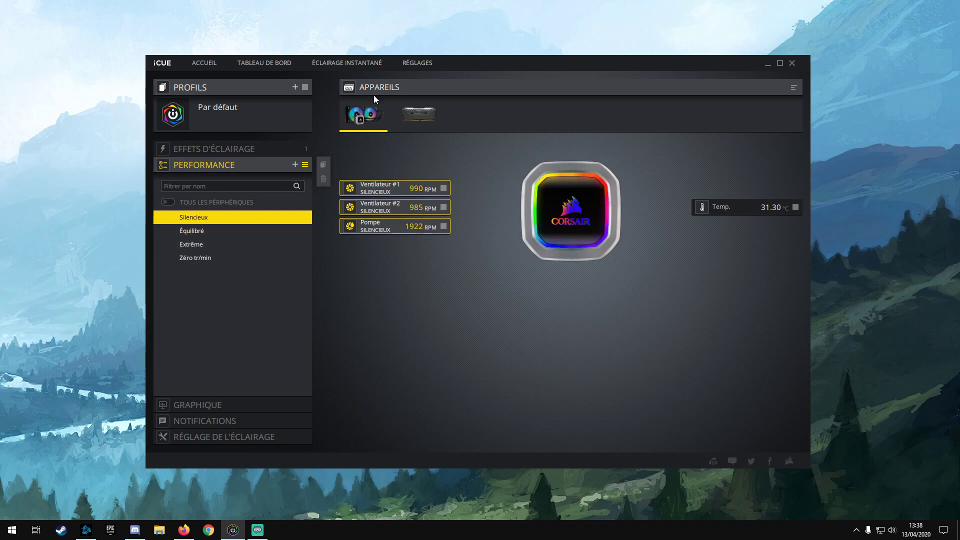
{"action": "left_click", "coordinate": [214, 402]}
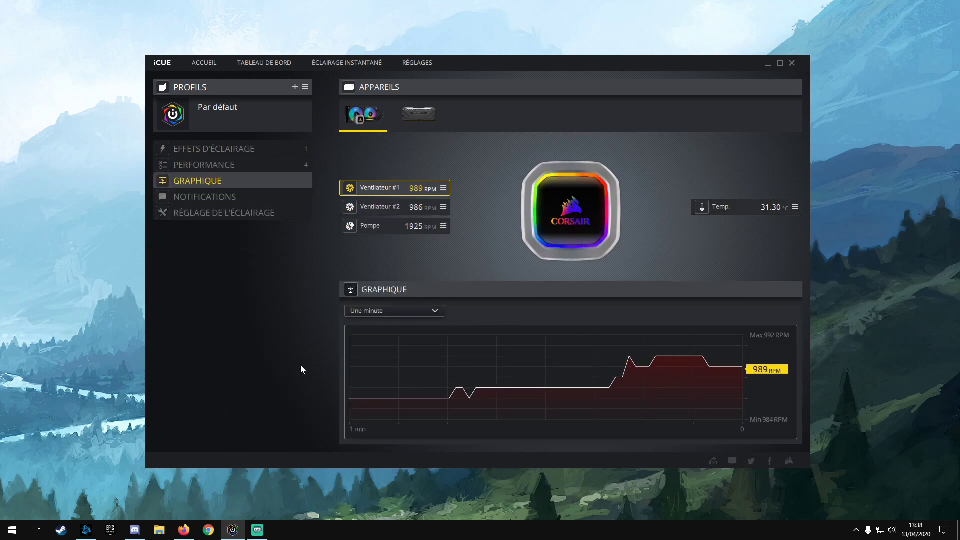
{"action": "left_click", "coordinate": [395, 311]}
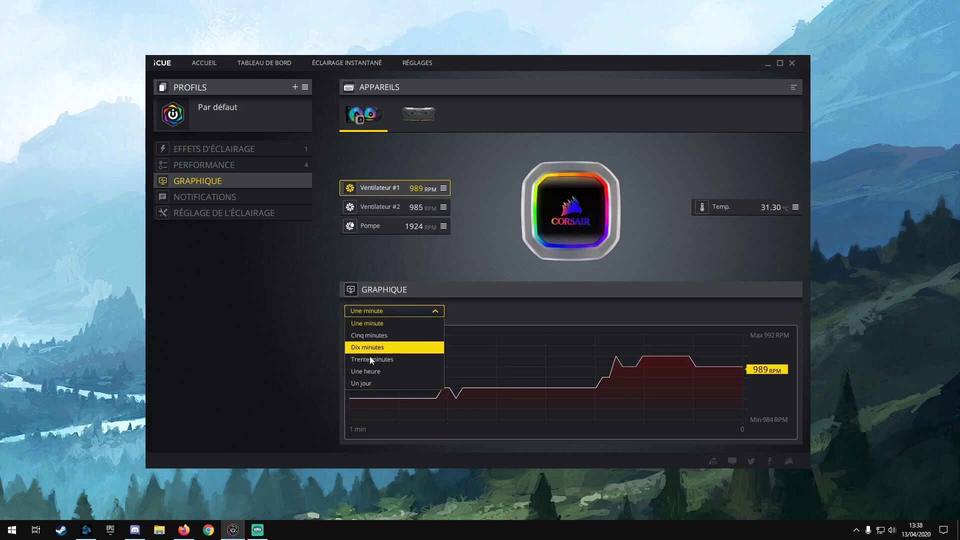
{"action": "left_click", "coordinate": [587, 300]}
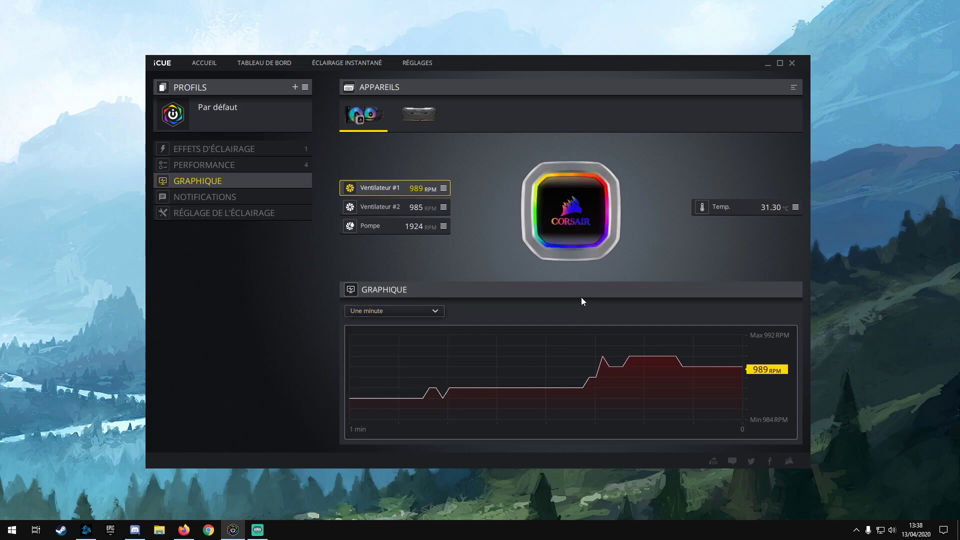
Add a temperature notification, set its threshold for running all fans at 100 % to 65 °C, and leave that rule disabled
{"action": "left_click", "coordinate": [241, 196]}
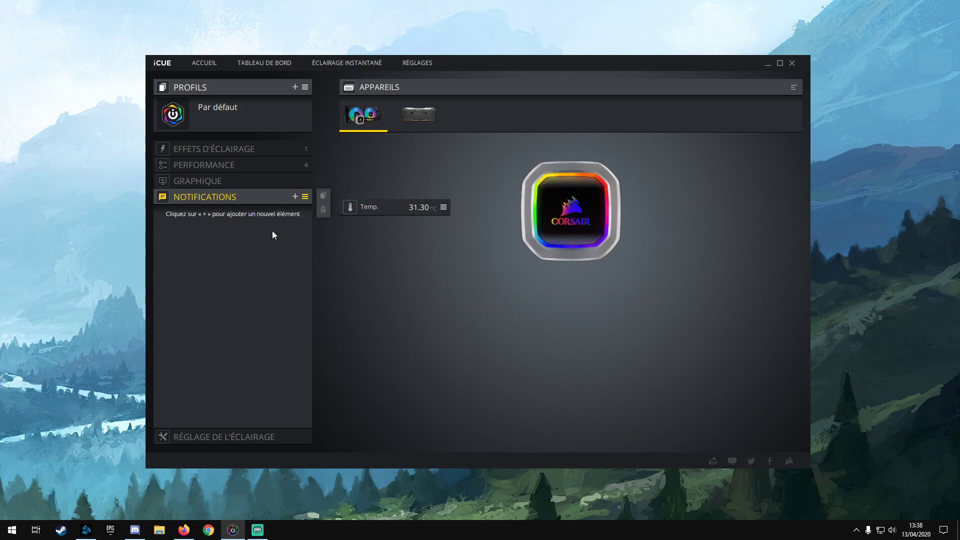
{"action": "left_click", "coordinate": [295, 196]}
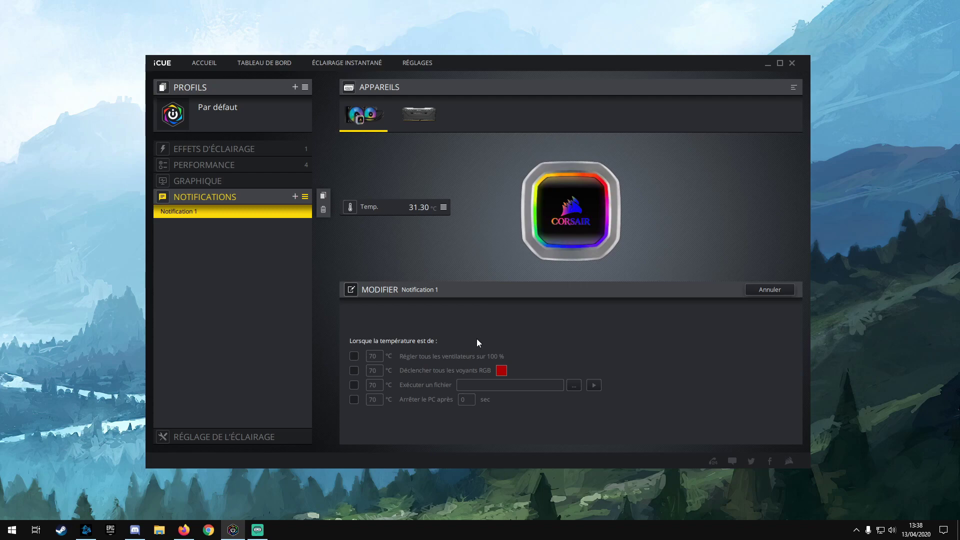
{"action": "left_click", "coordinate": [354, 357]}
{"action": "double_click", "coordinate": [377, 356]}
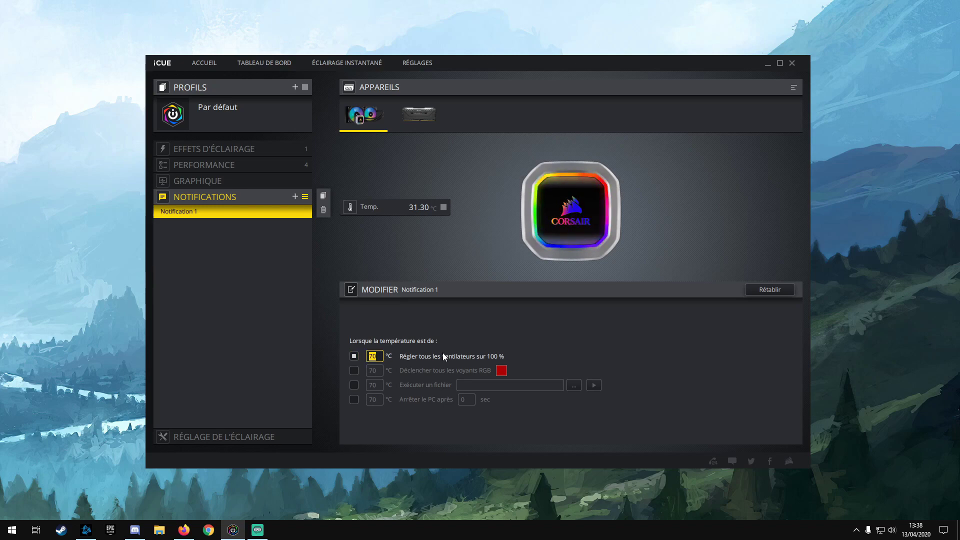
{"action": "type", "text": "65"}
{"action": "left_click", "coordinate": [355, 357]}
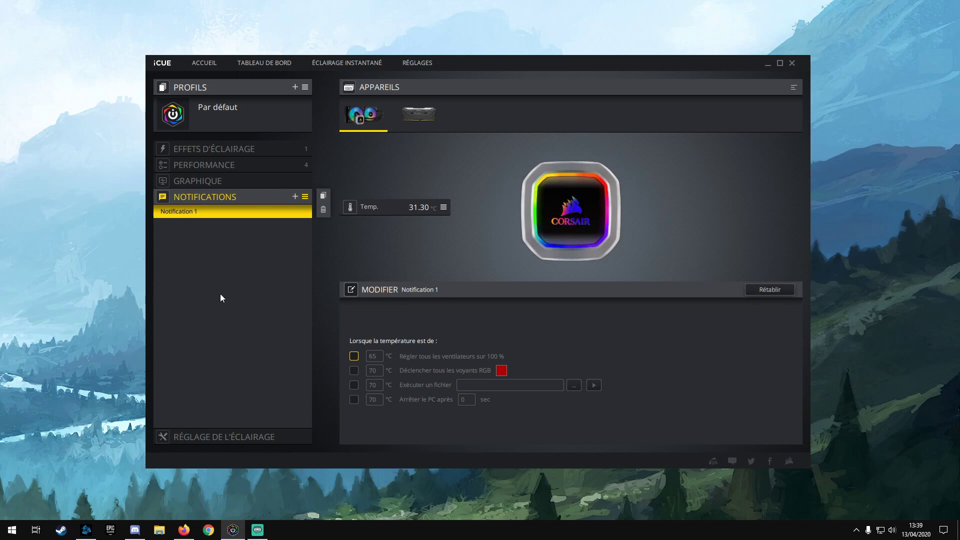
Look over the cooler's lighting setup and the general device and iCUE settings
{"action": "left_click", "coordinate": [205, 436]}
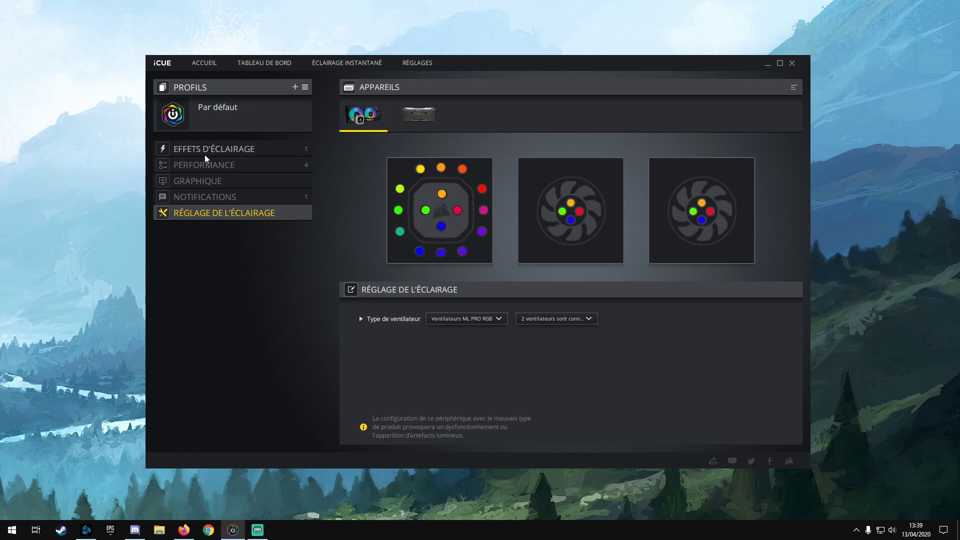
{"action": "left_click", "coordinate": [416, 62]}
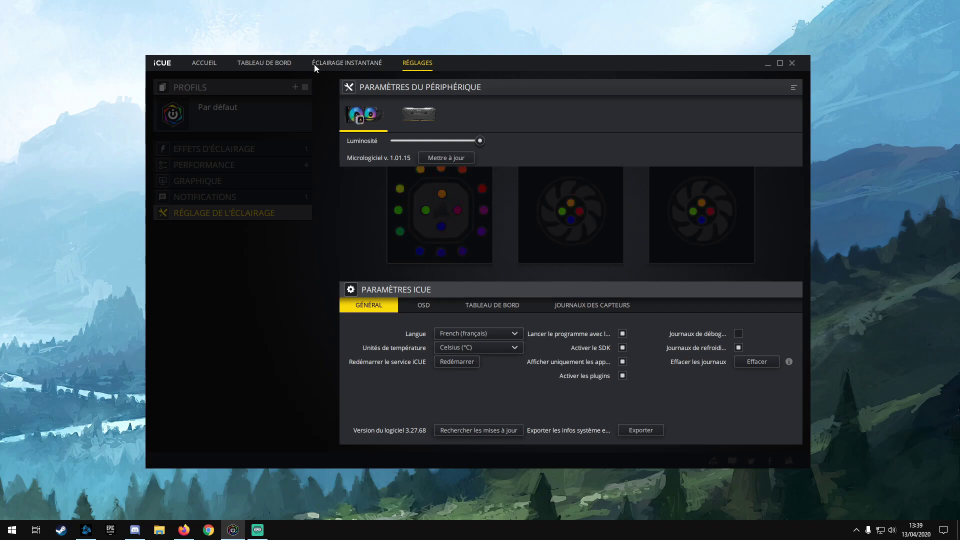
{"action": "left_click", "coordinate": [322, 236]}
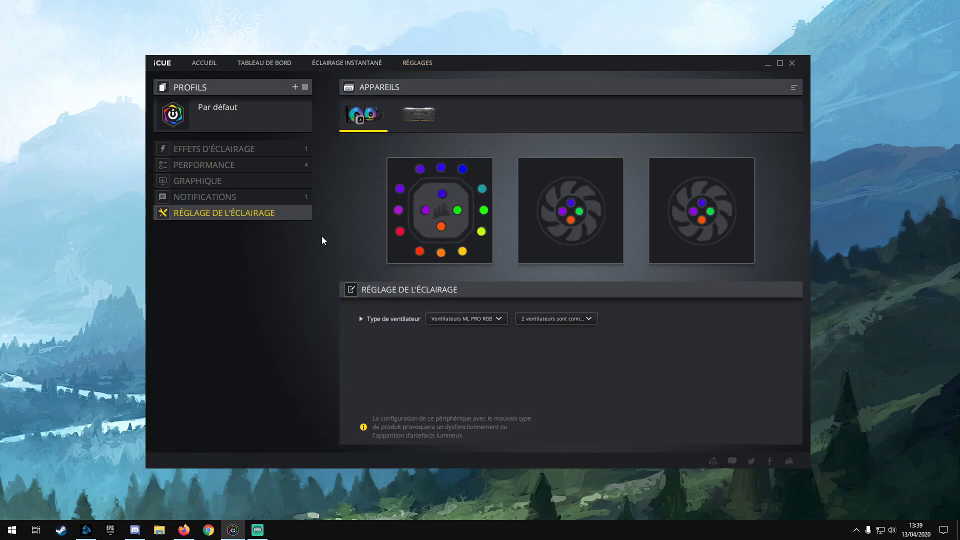
Look through the Équilibré, Extrême and Zéro tr/min performance presets and return to Silencieux
{"action": "left_click", "coordinate": [230, 169]}
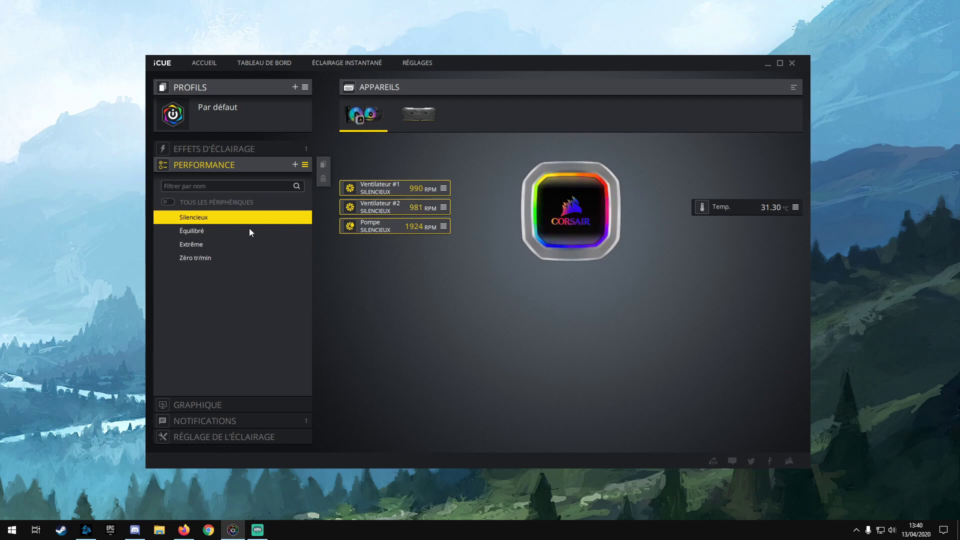
{"action": "left_click", "coordinate": [209, 233]}
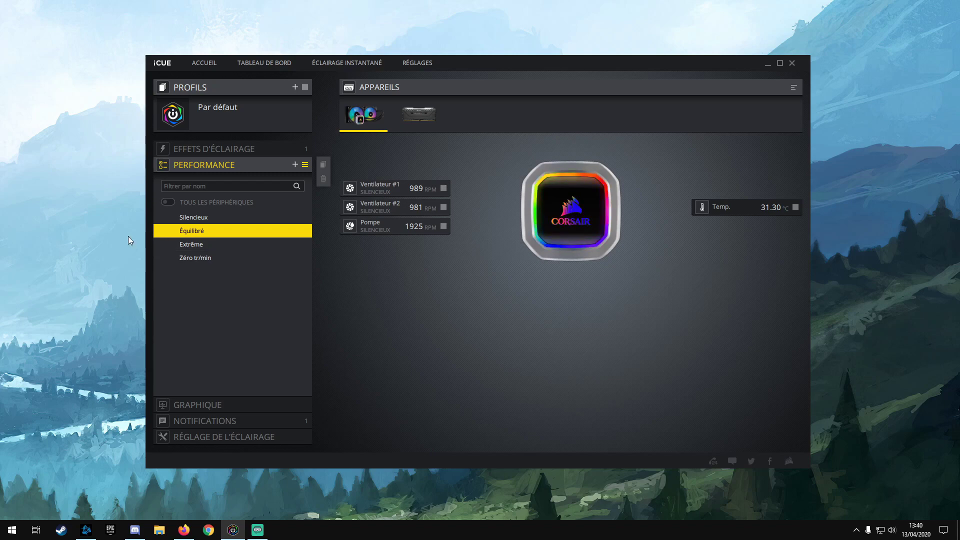
{"action": "left_click", "coordinate": [186, 243]}
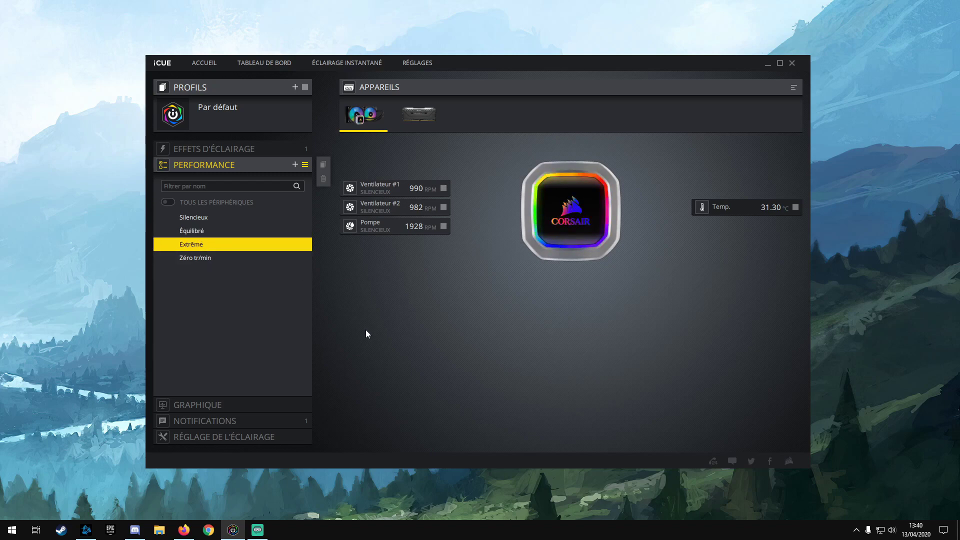
{"action": "left_click", "coordinate": [201, 262]}
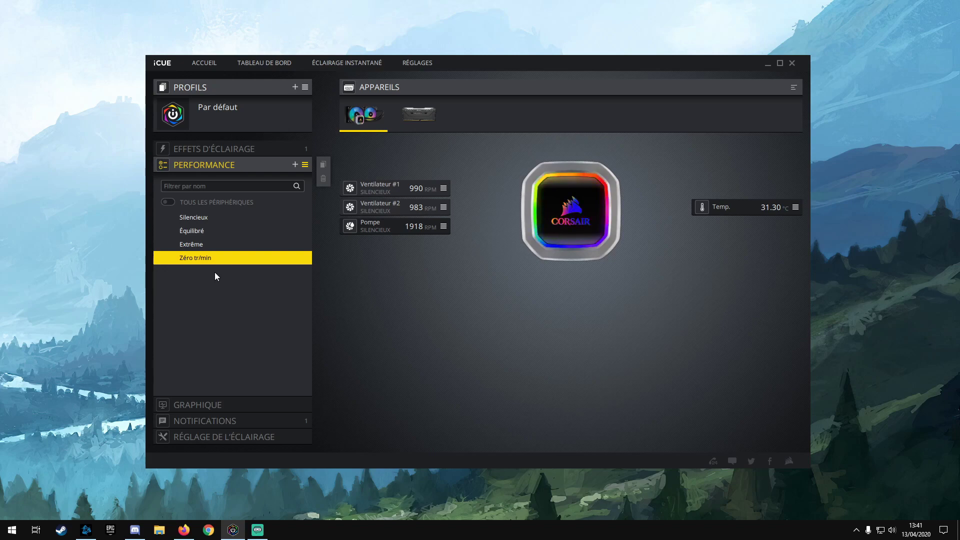
{"action": "left_click", "coordinate": [212, 217]}
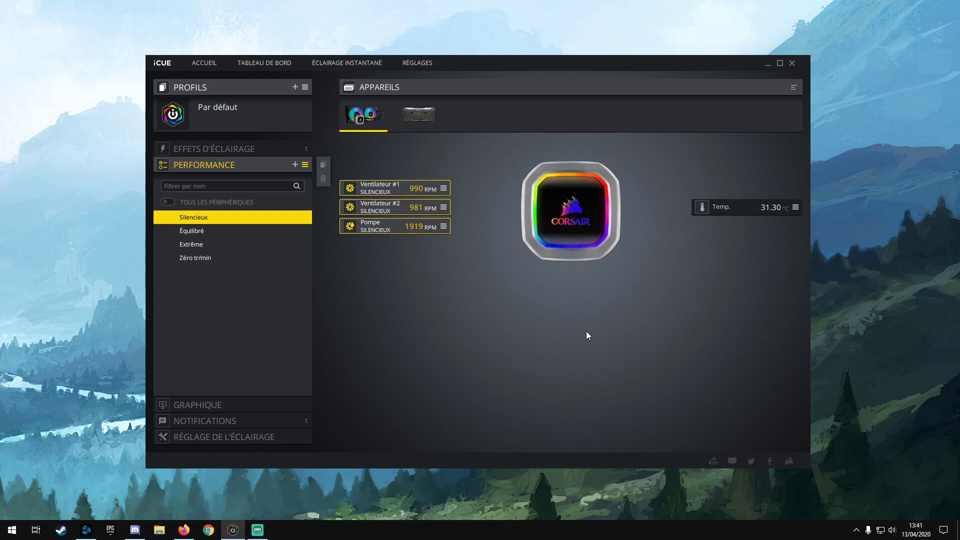
Create a custom performance preset in fixed-percentage mode and assign it to Ventilateur #1 and Ventilateur #2
{"action": "left_click", "coordinate": [295, 165]}
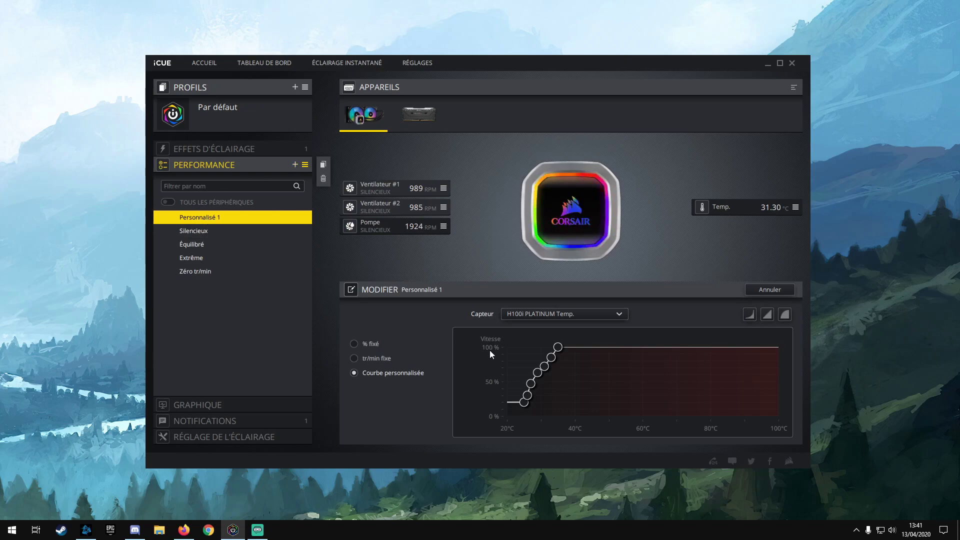
{"action": "left_click", "coordinate": [369, 344]}
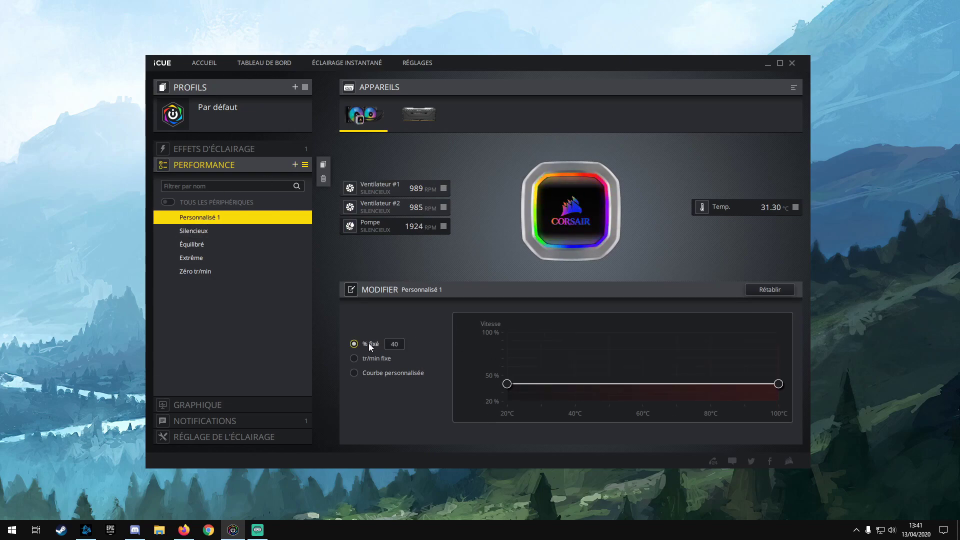
{"action": "double_click", "coordinate": [400, 345]}
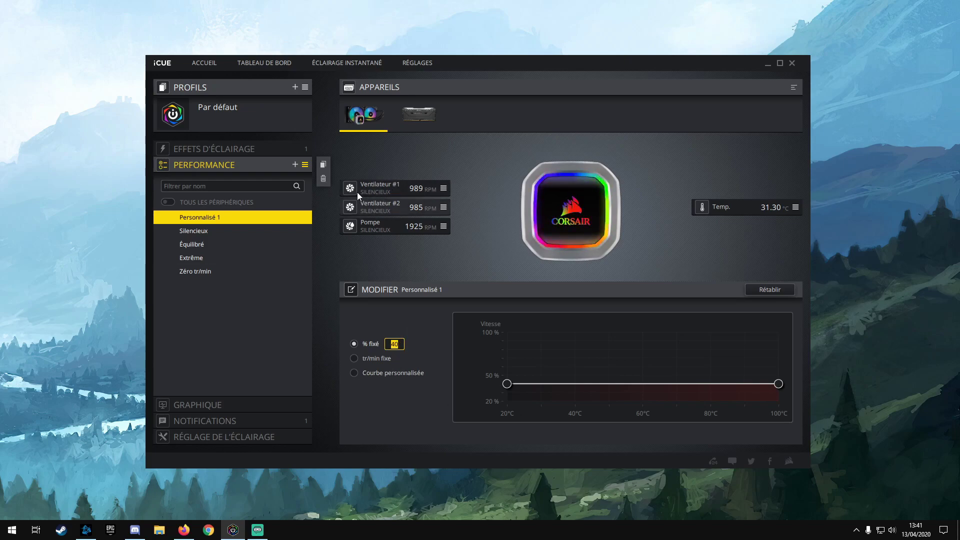
{"action": "left_click", "coordinate": [392, 187]}
{"action": "left_click", "coordinate": [391, 207]}
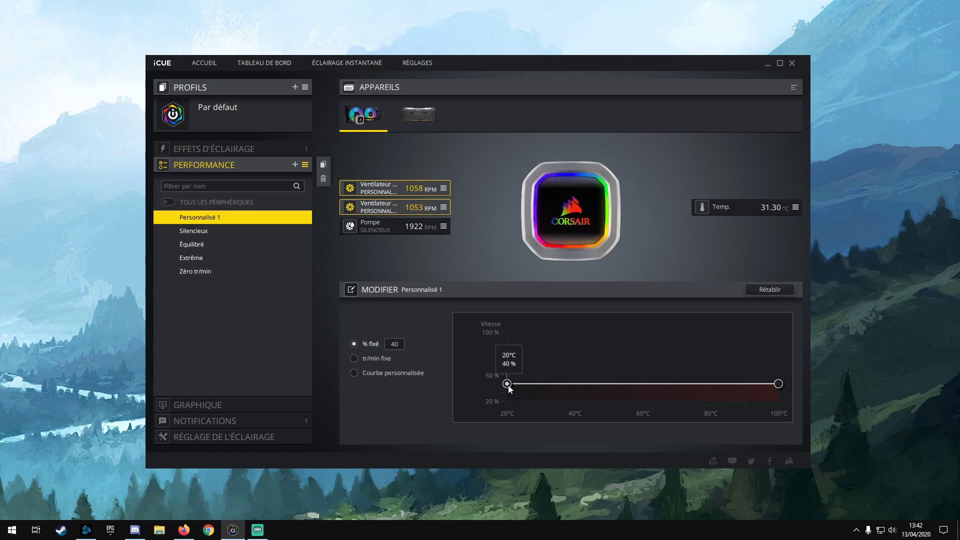
Lower the custom preset's fixed speed to 25 % and switch it to fixed rpm mode
{"action": "left_click_drag", "start_coordinate": [507, 384], "coordinate": [510, 393]}
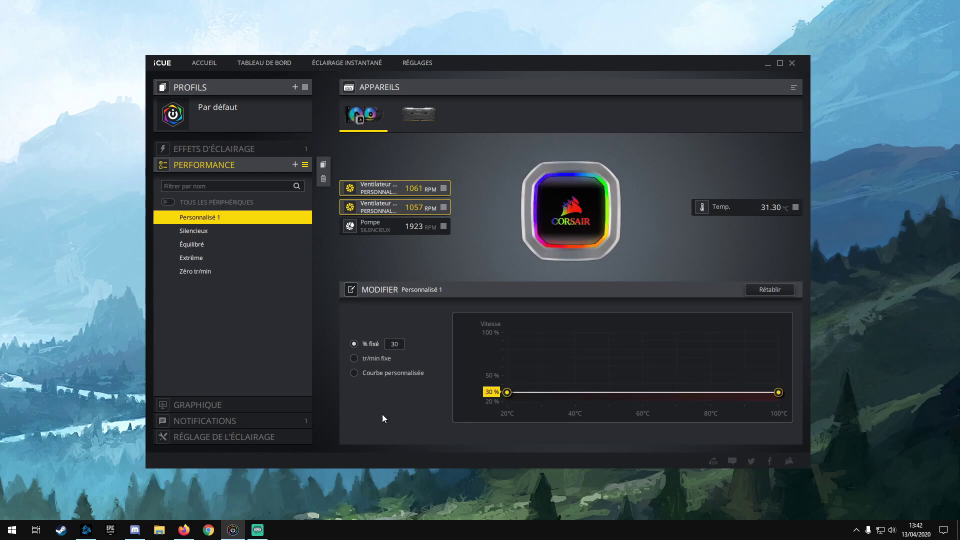
{"action": "left_click_drag", "start_coordinate": [508, 392], "coordinate": [509, 399]}
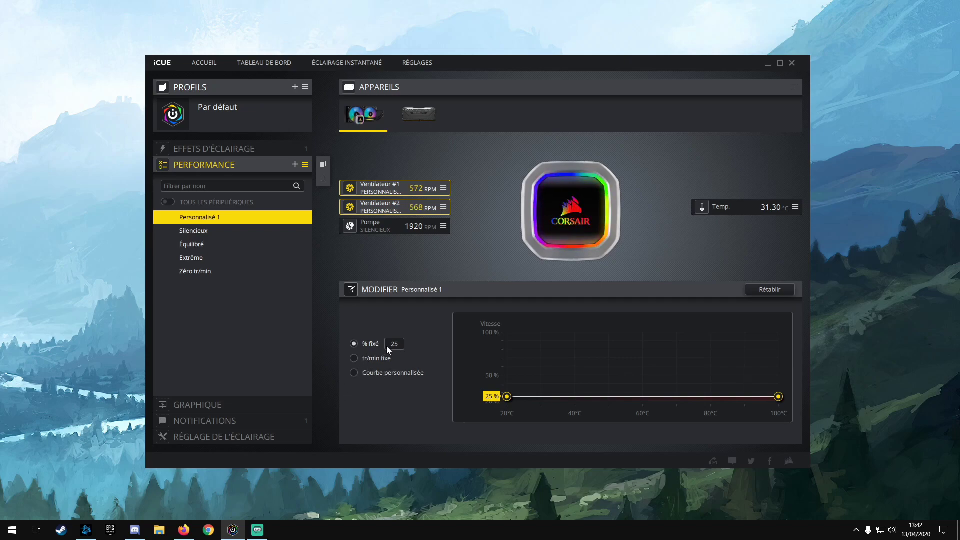
{"action": "left_click", "coordinate": [373, 359]}
{"action": "left_click", "coordinate": [408, 359]}
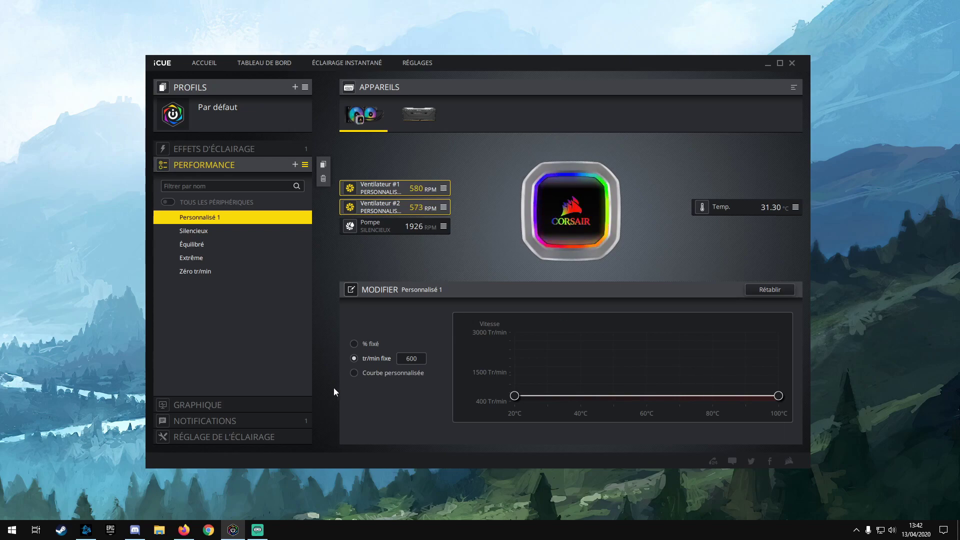
Switch the custom preset to a custom curve driven by the H100i PLATINUM Temp. sensor
{"action": "left_click", "coordinate": [371, 373]}
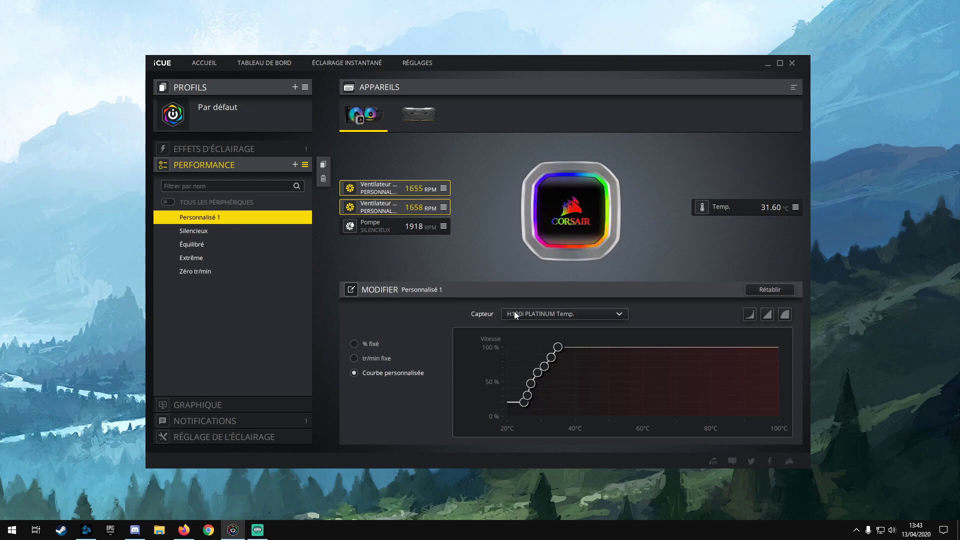
{"action": "left_click", "coordinate": [604, 314]}
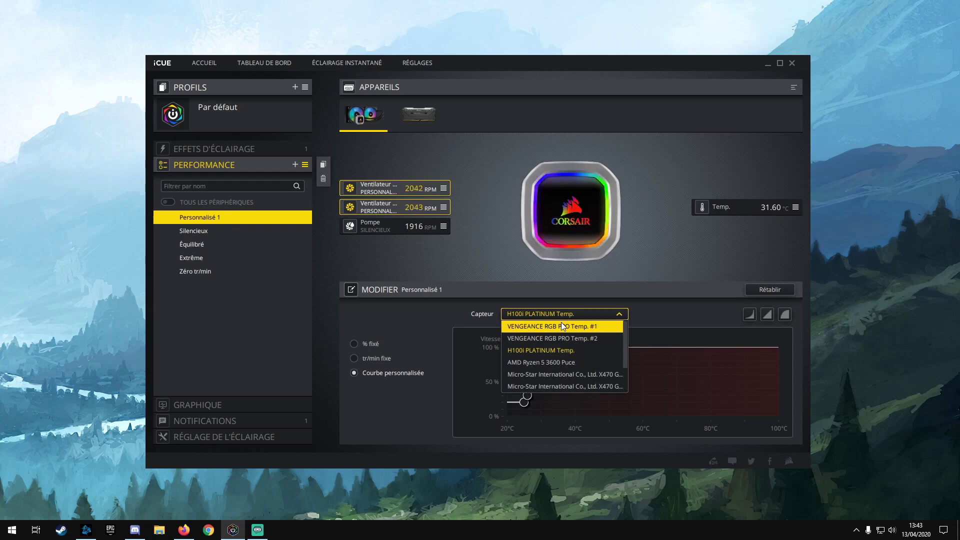
{"action": "scroll", "coordinate": [560, 382], "scroll_direction": "down", "scroll_amount": 1}
{"action": "scroll", "coordinate": [550, 382], "scroll_direction": "up", "scroll_amount": 1}
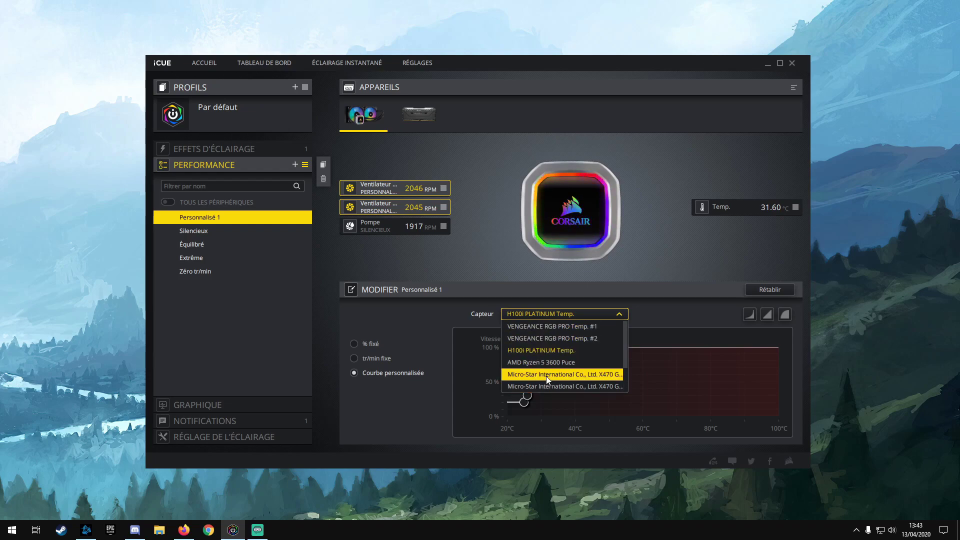
{"action": "left_click", "coordinate": [550, 349]}
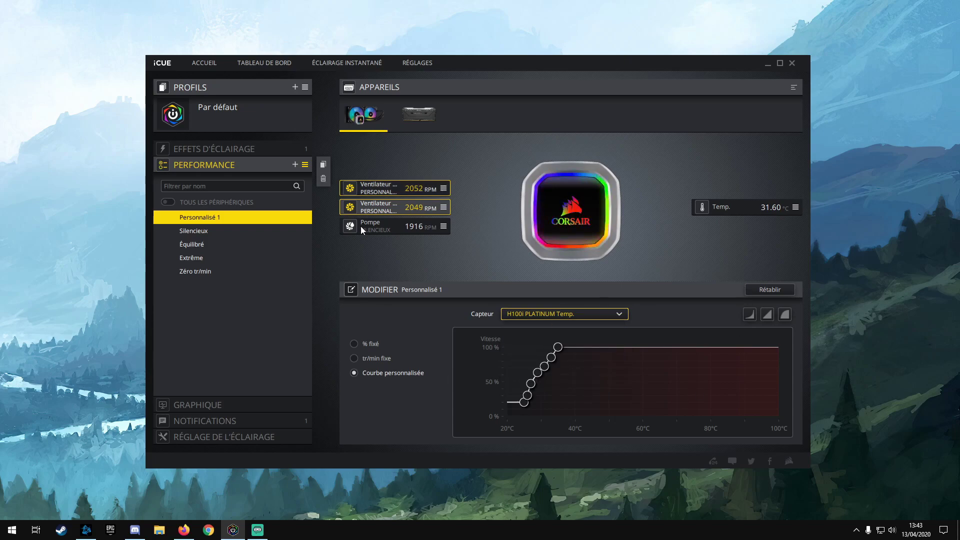
Inspect the fan curve's points and apply the Silencieux curve shape to the custom preset
{"action": "mouse_move", "coordinate": [526, 402]}
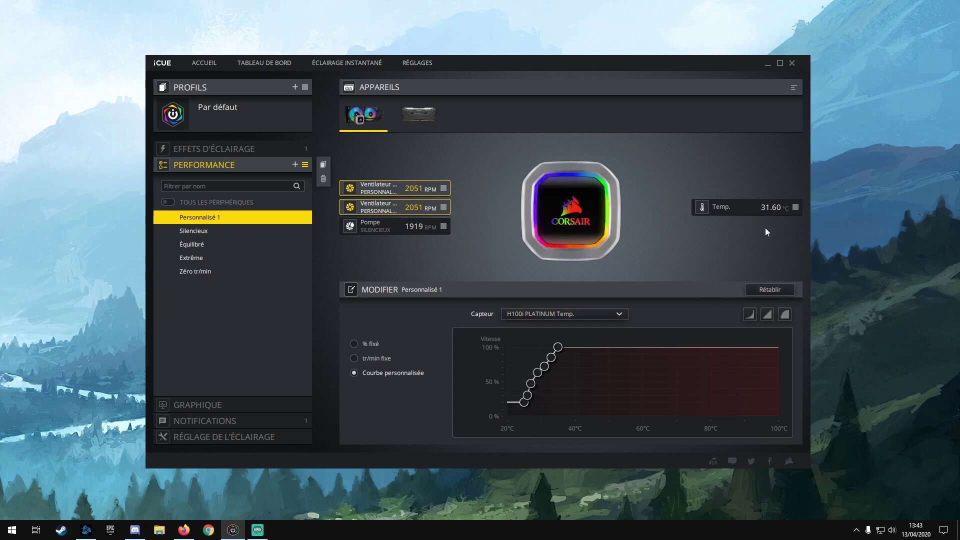
{"action": "mouse_move", "coordinate": [531, 384]}
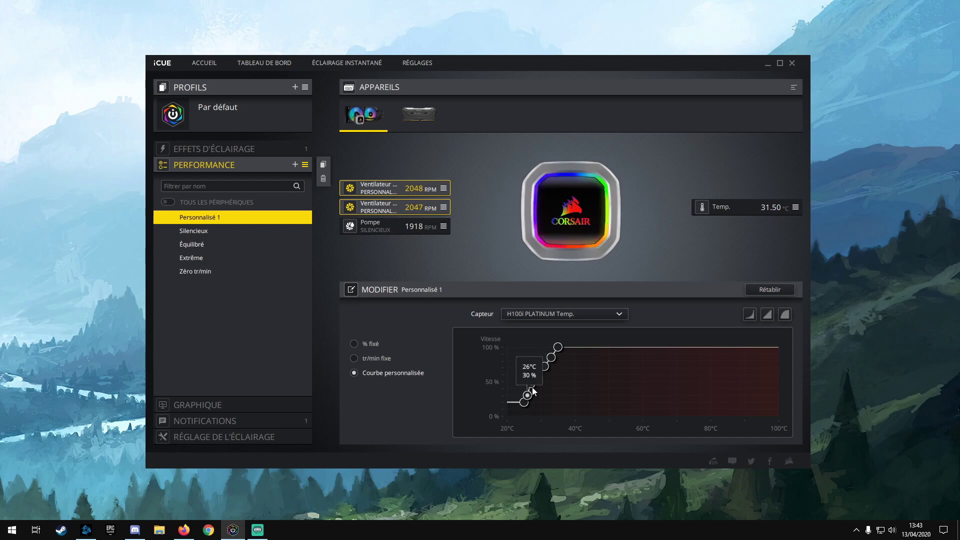
{"action": "mouse_move", "coordinate": [544, 369]}
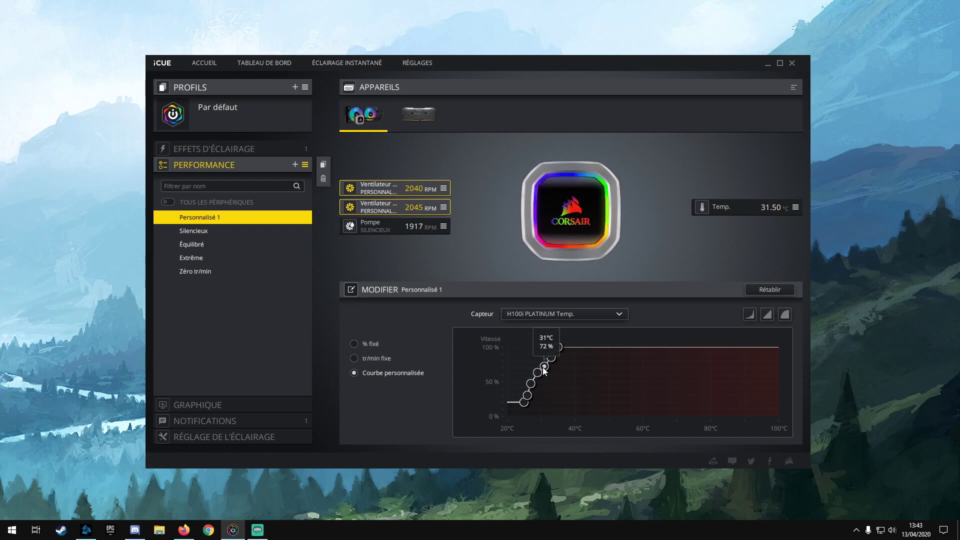
{"action": "left_click", "coordinate": [749, 315]}
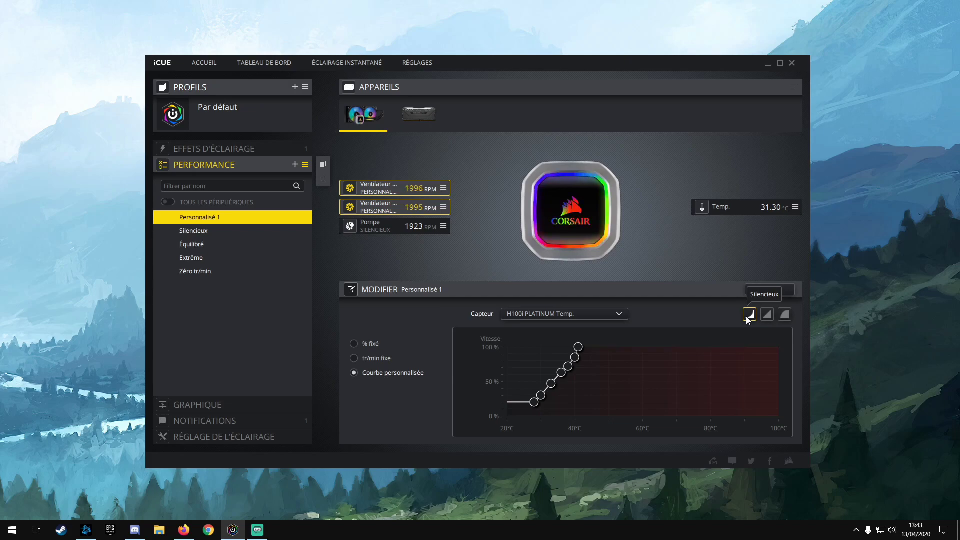
{"action": "left_click", "coordinate": [539, 396]}
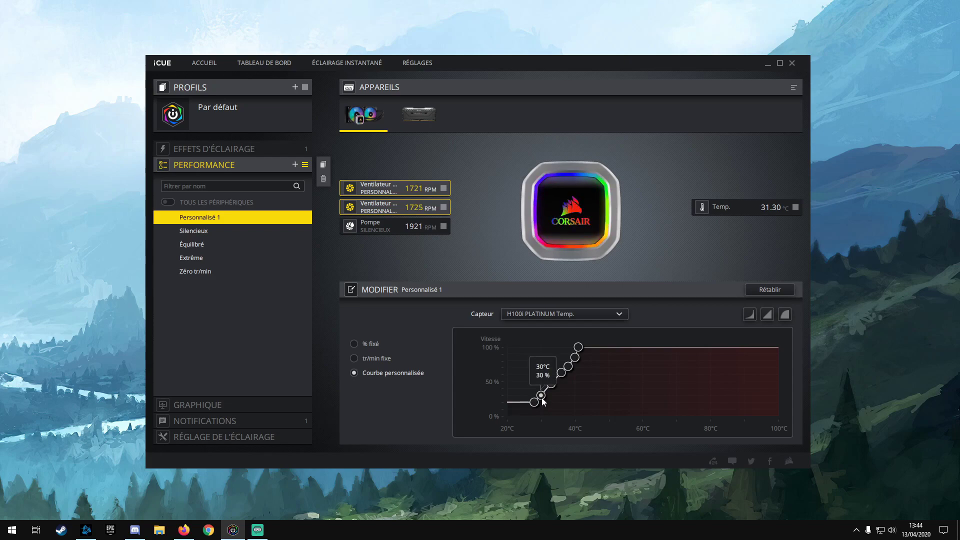
Reshape the custom fan curve with points at 32 °C/25 %, 42 °C/70 %, 46 °C/82 % and a final point at 54 °C/89 %
{"action": "left_click_drag", "start_coordinate": [542, 399], "coordinate": [551, 401]}
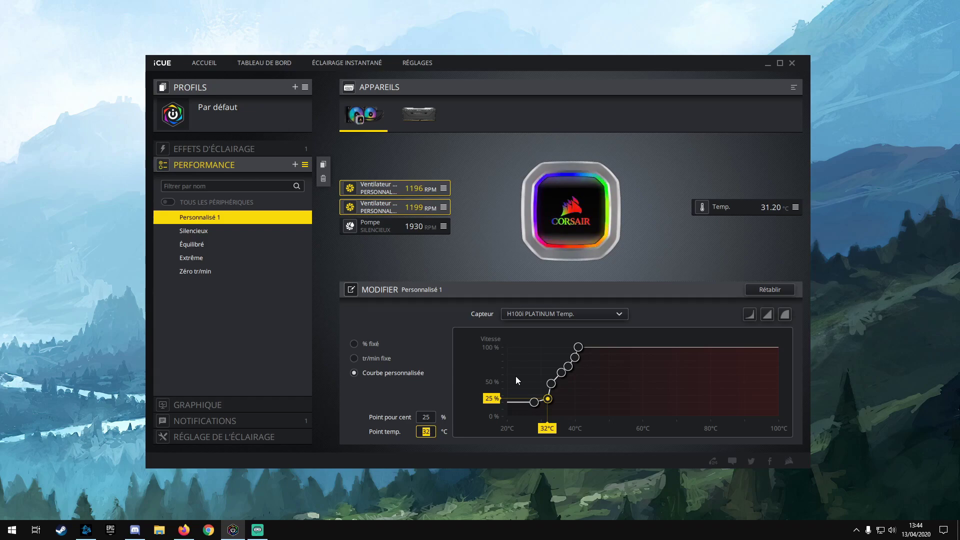
{"action": "left_click_drag", "start_coordinate": [547, 398], "coordinate": [585, 368]}
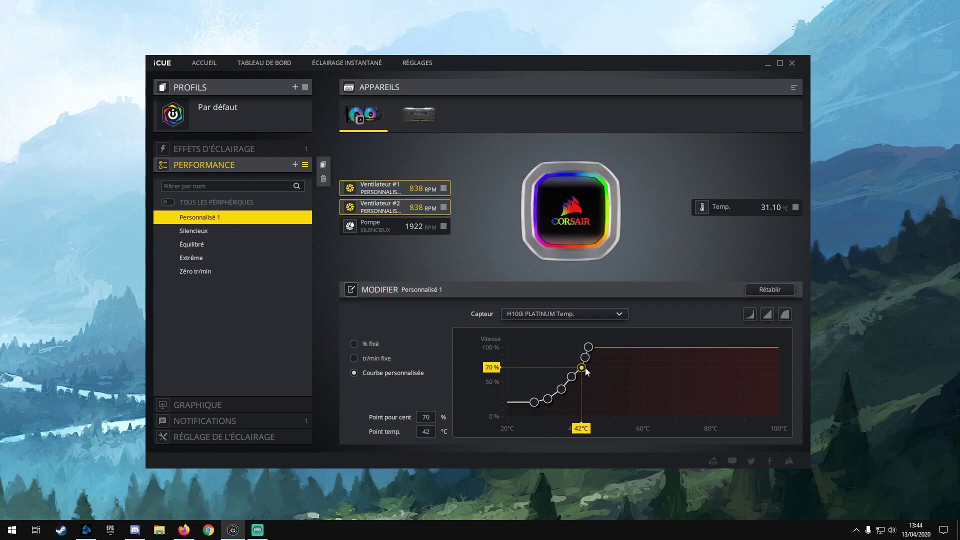
{"action": "mouse_move", "coordinate": [586, 359]}
{"action": "left_click_drag", "start_coordinate": [590, 356], "coordinate": [627, 354]}
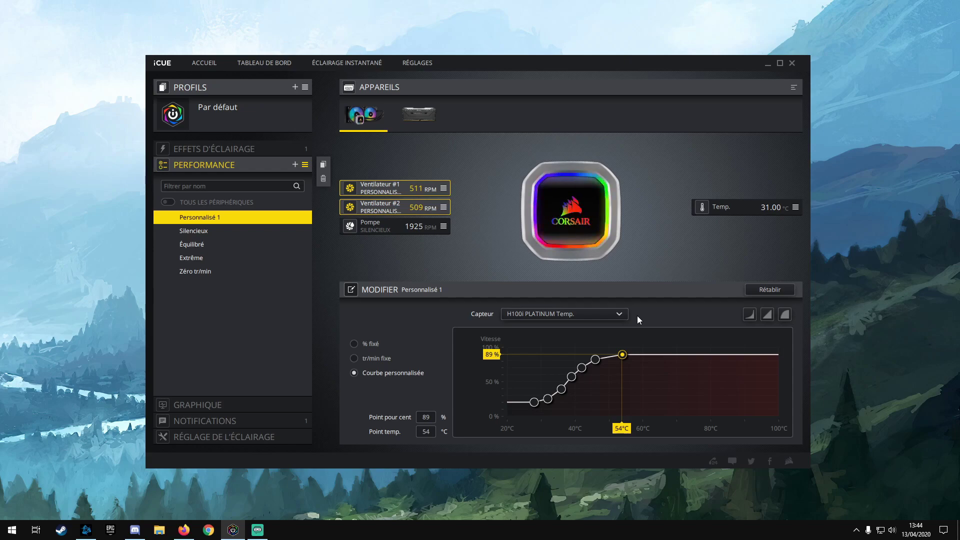
Examine the percentage and temperature fields of the fan curve's last point and the two points before it
{"action": "mouse_move", "coordinate": [547, 403]}
{"action": "left_click", "coordinate": [418, 432]}
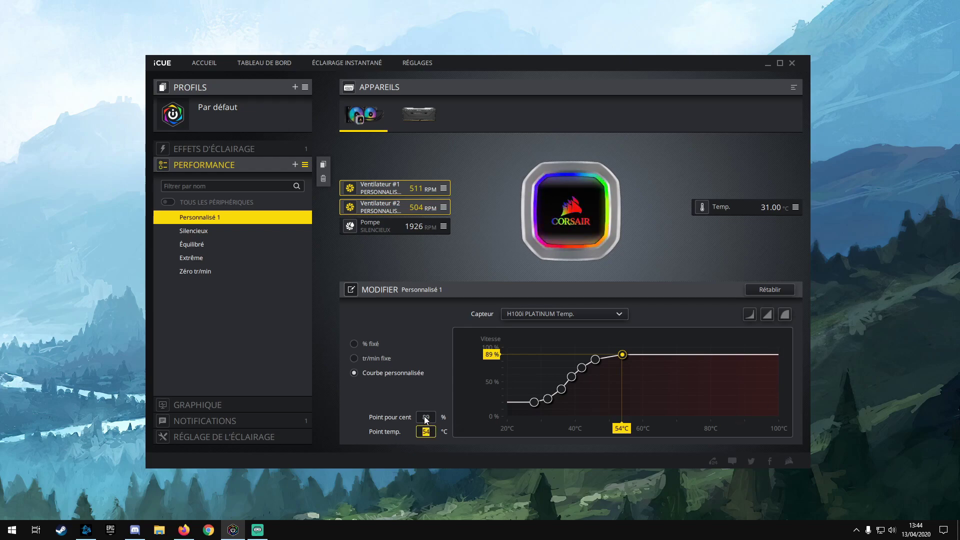
{"action": "left_click", "coordinate": [424, 418]}
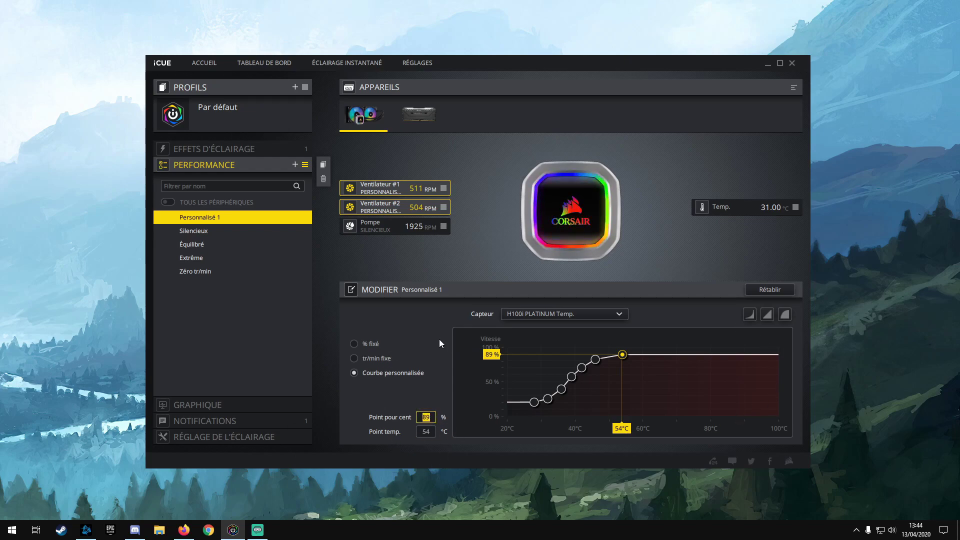
{"action": "left_click", "coordinate": [595, 358]}
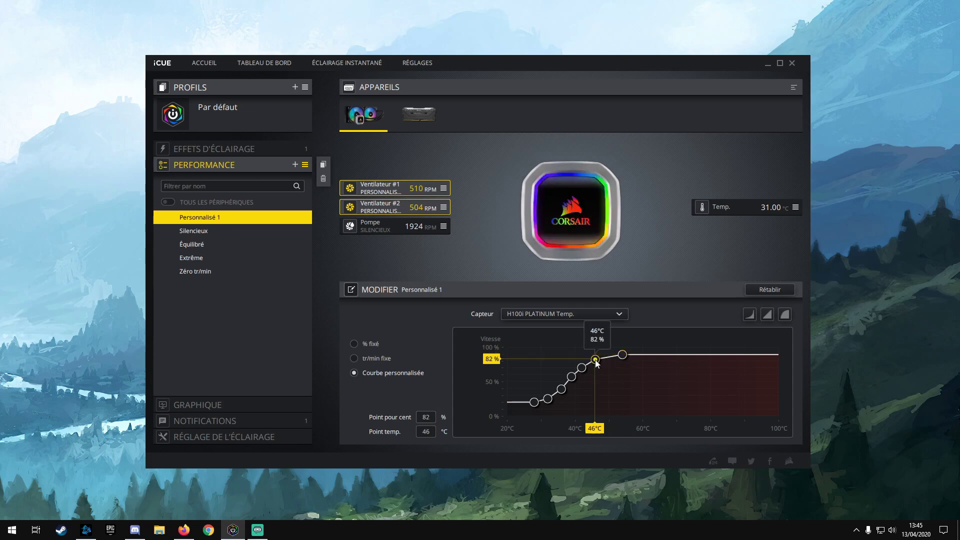
{"action": "left_click_drag", "start_coordinate": [595, 359], "coordinate": [581, 367]}
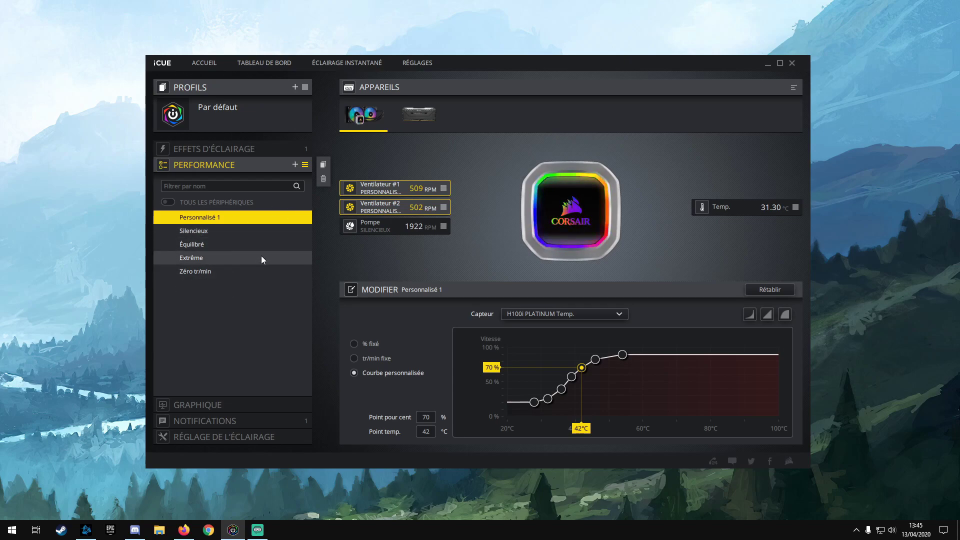
Open the dashboard and view the list of devices and system information it can display
{"action": "left_click", "coordinate": [263, 62]}
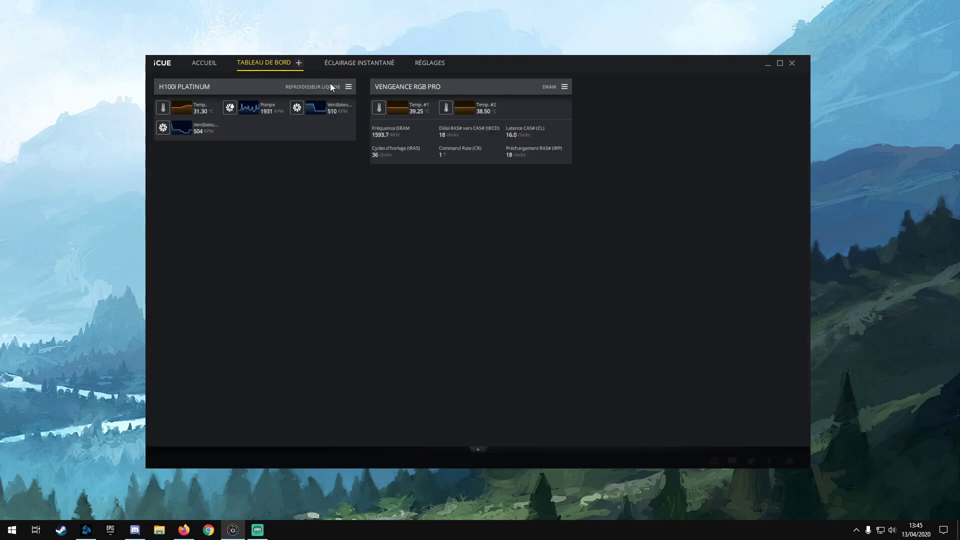
{"action": "left_click", "coordinate": [298, 64]}
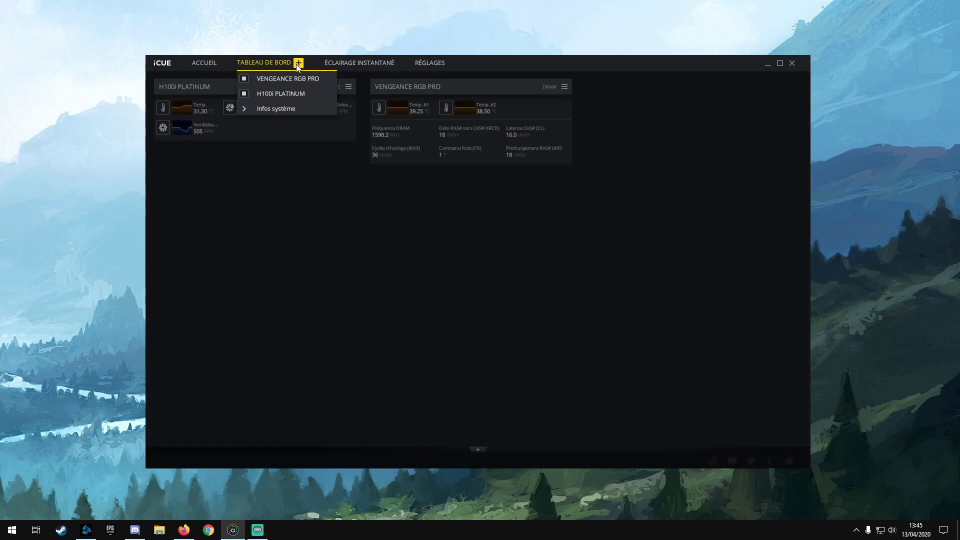
{"action": "left_click", "coordinate": [300, 173]}
Remove the H100i PLATINUM and VENGEANCE RGB PRO widgets from the dashboard
{"action": "left_click", "coordinate": [349, 86]}
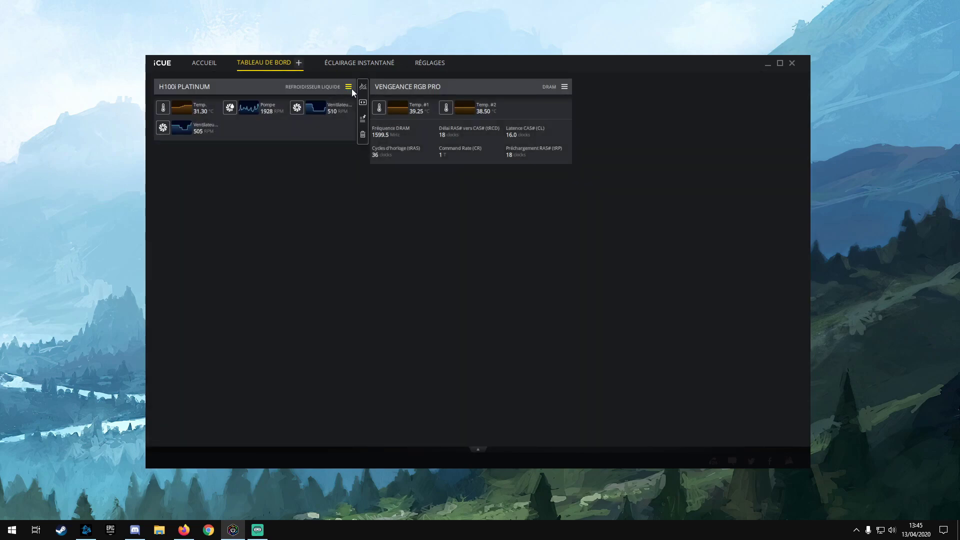
{"action": "left_click", "coordinate": [363, 135]}
{"action": "left_click", "coordinate": [564, 87]}
{"action": "left_click", "coordinate": [577, 136]}
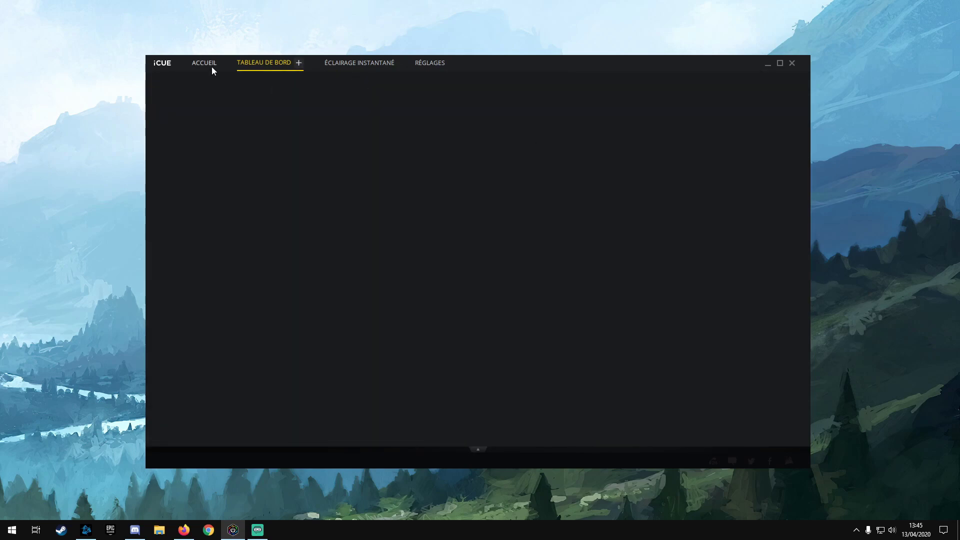
Add the H100i PLATINUM and VENGEANCE RGB PRO widgets back to the dashboard
{"action": "left_click", "coordinate": [299, 63]}
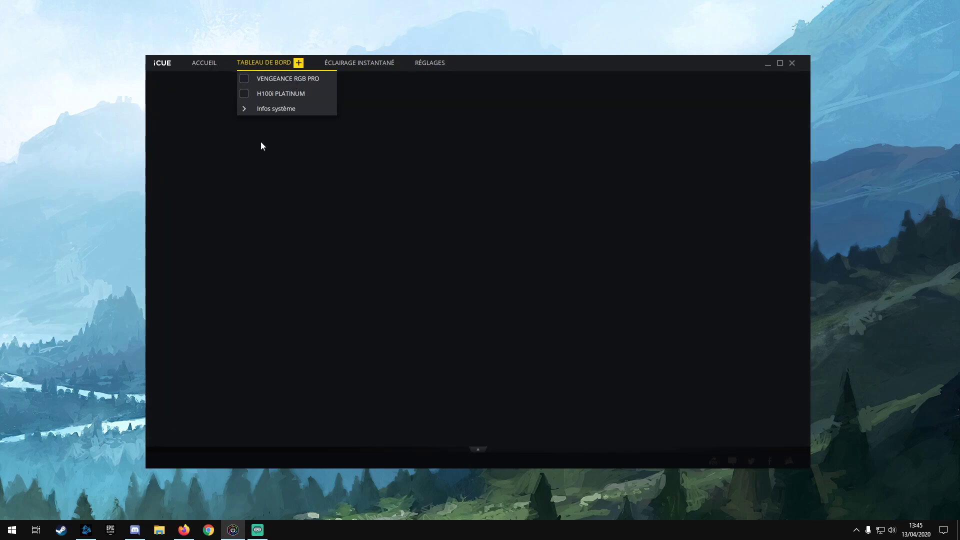
{"action": "left_click", "coordinate": [243, 94]}
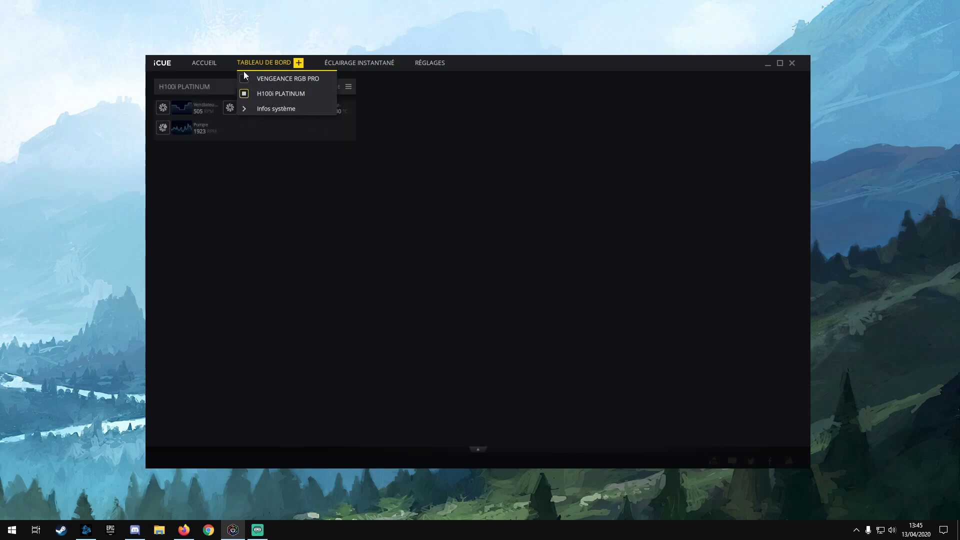
{"action": "left_click", "coordinate": [243, 79]}
{"action": "left_click", "coordinate": [573, 272]}
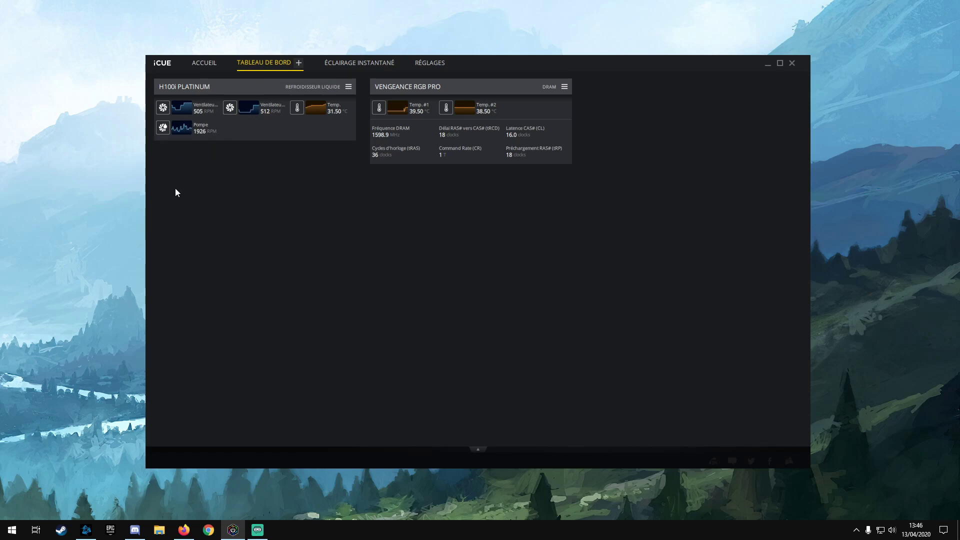
Detach the Pompe sensor from the H100i PLATINUM widget as its own graph and place it beside the VENGEANCE RGB PRO widget
{"action": "left_click_drag", "start_coordinate": [176, 131], "coordinate": [233, 190]}
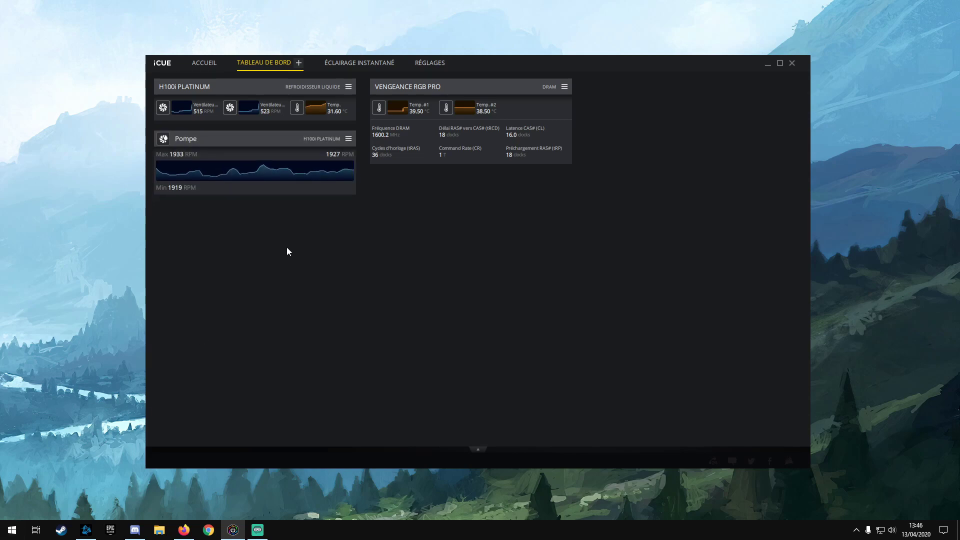
{"action": "left_click", "coordinate": [348, 138]}
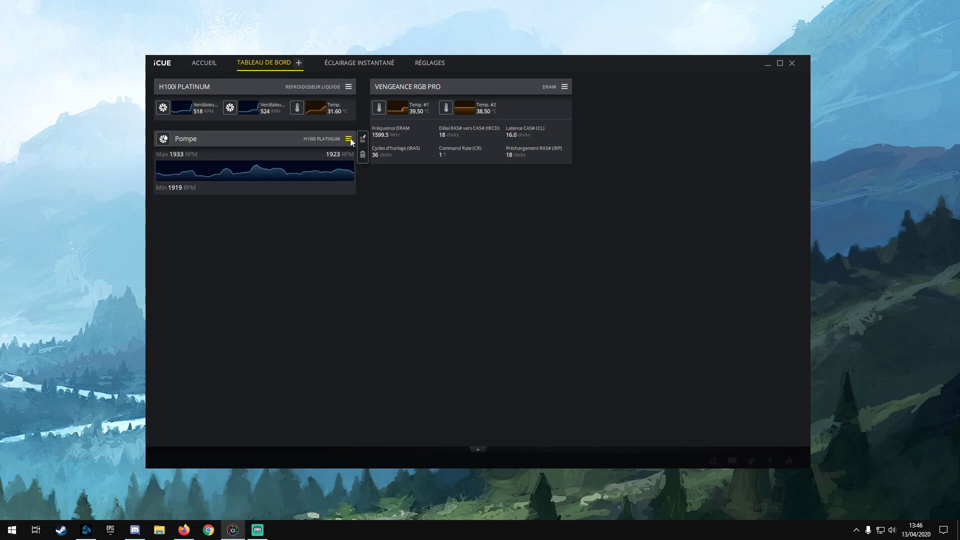
{"action": "left_click", "coordinate": [167, 146]}
{"action": "left_click_drag", "start_coordinate": [167, 145], "coordinate": [531, 263]}
{"action": "left_click_drag", "start_coordinate": [376, 182], "coordinate": [650, 140]}
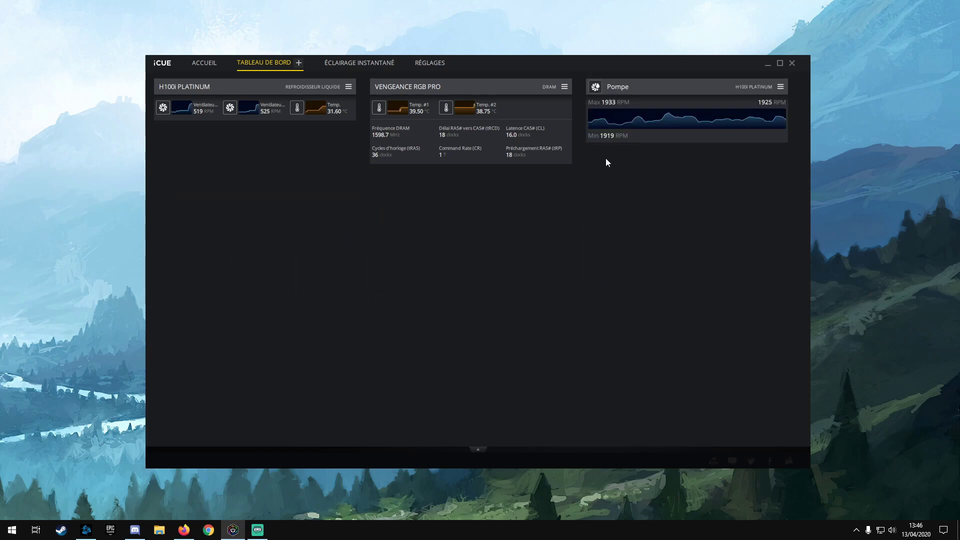
Move the Pompe graph below the H100i PLATINUM widget and detach Ventilateur #2, Ventilateur #1 and Temp. as separate graphs beneath it
{"action": "left_click_drag", "start_coordinate": [601, 86], "coordinate": [169, 153]}
{"action": "left_click_drag", "start_coordinate": [163, 109], "coordinate": [179, 227]}
{"action": "left_click_drag", "start_coordinate": [163, 108], "coordinate": [215, 331]}
{"action": "left_click_drag", "start_coordinate": [165, 103], "coordinate": [256, 414]}
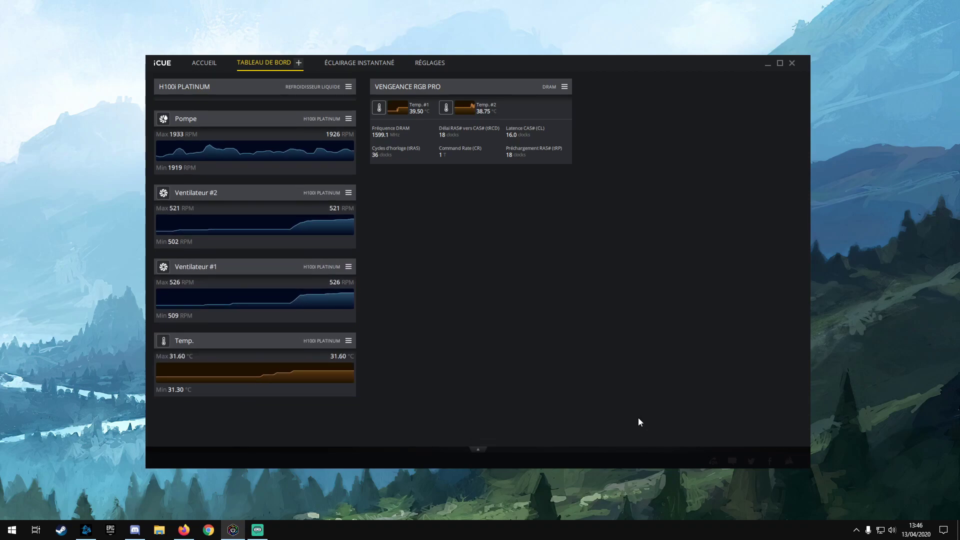